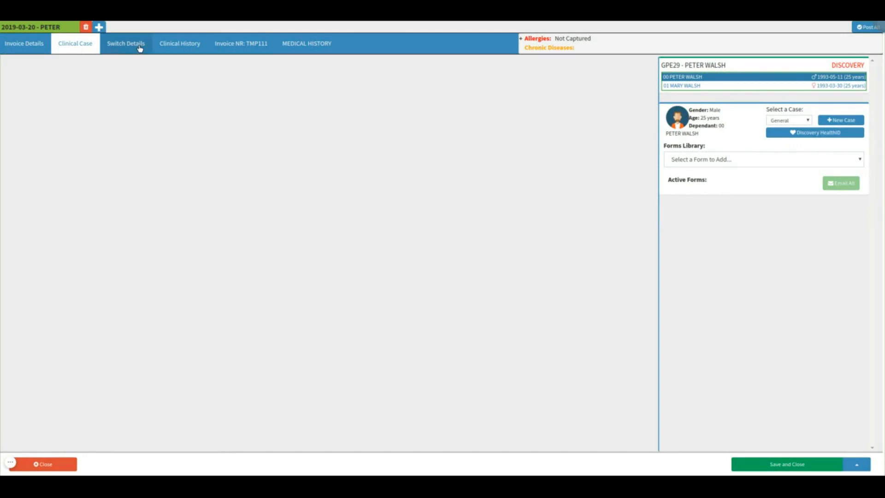
In the patient's Medical History, set General Health to smoking 0, alcohol 1-5, exercise 3 and recreational drugs Never.
left_click(332, 50)
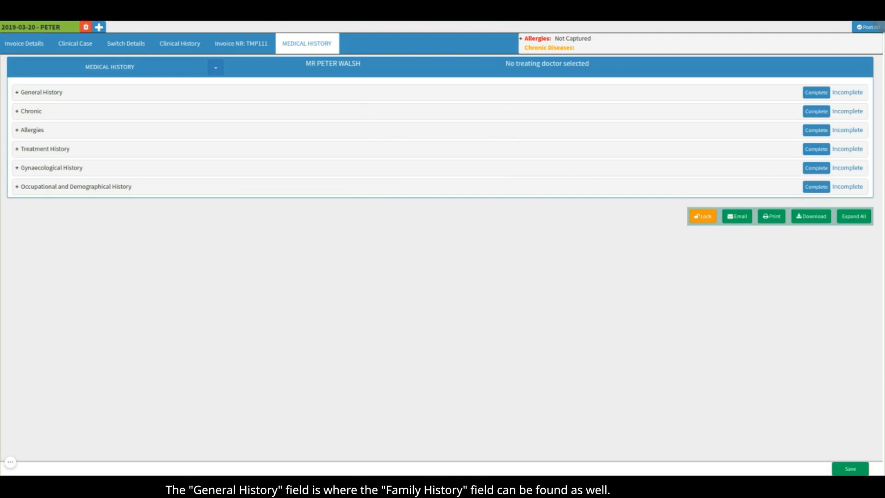
left_click(364, 96)
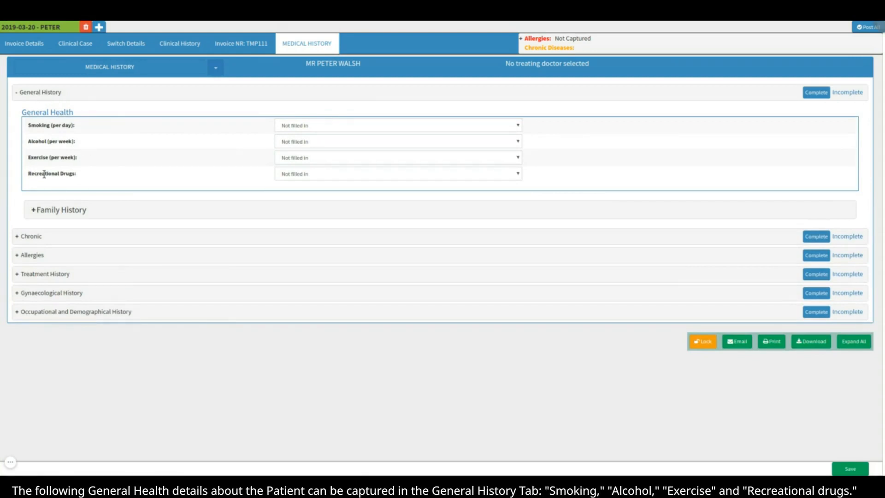
left_click(433, 126)
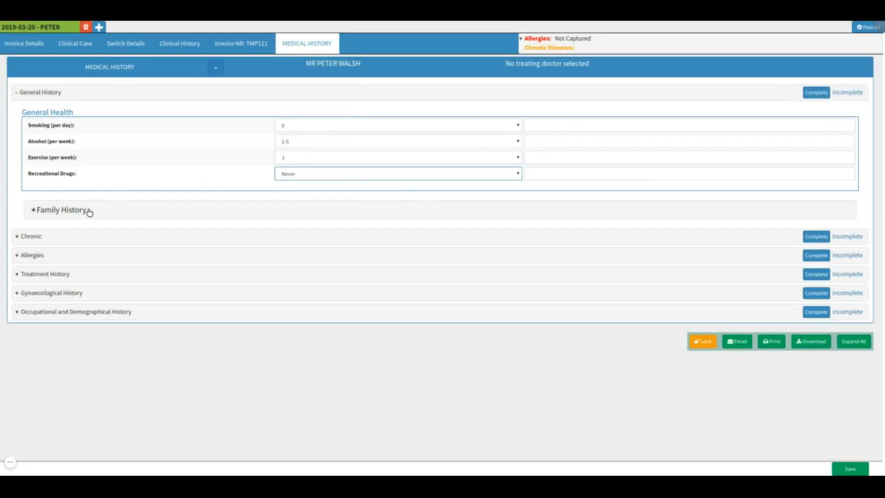
Record Asthma (General) under Family History and mark the General History section complete.
left_click(89, 212)
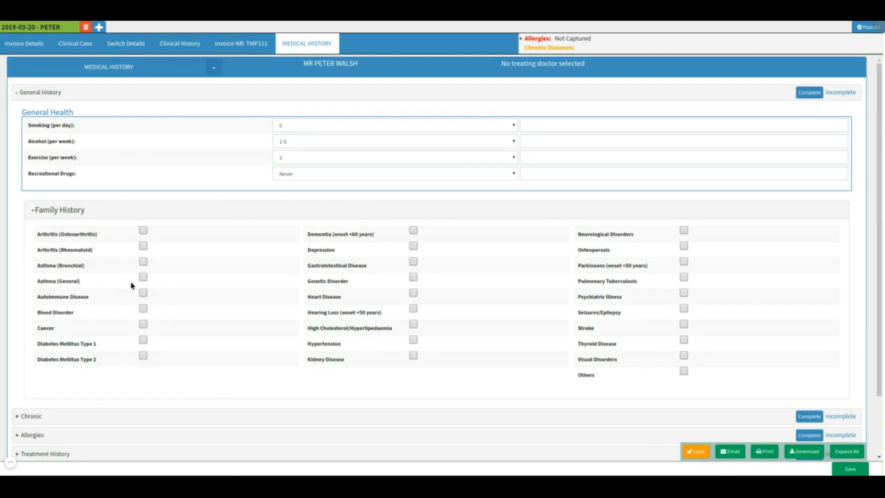
left_click(143, 278)
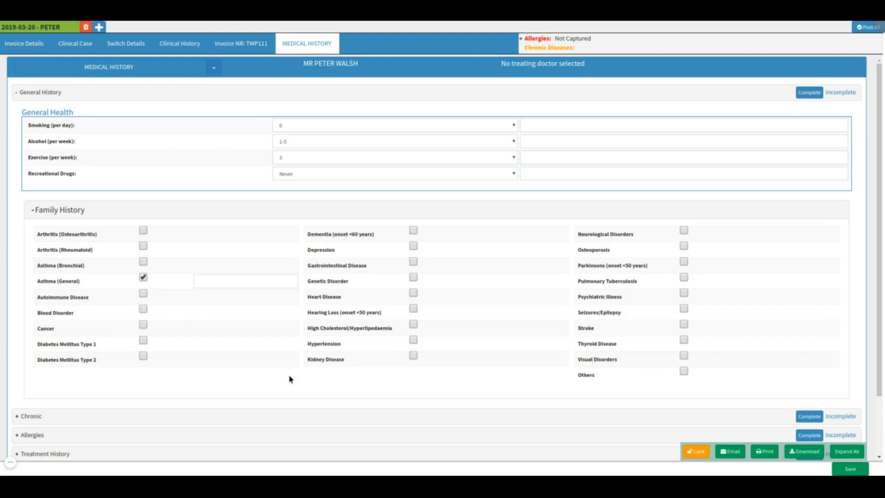
left_click(435, 208)
left_click(529, 97)
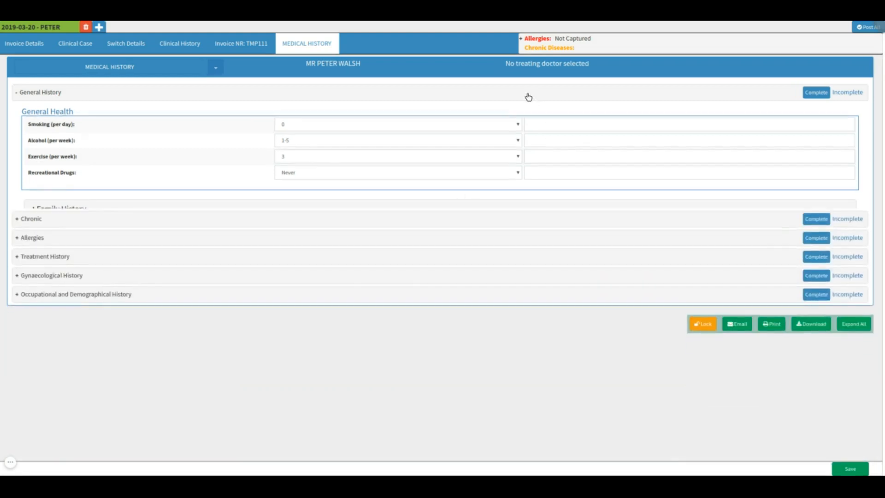
left_click(809, 92)
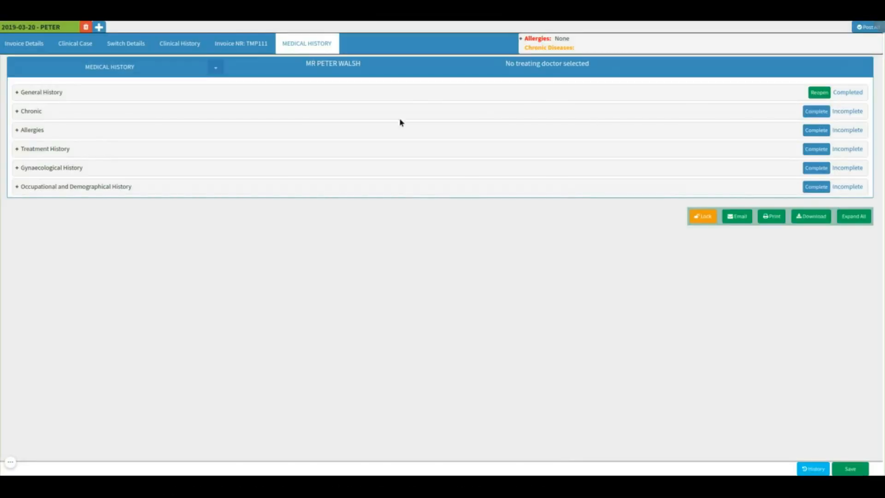
Search the chronic diagnoses for "asthma" and add J45.9, Asthma, unspecified.
left_click(50, 117)
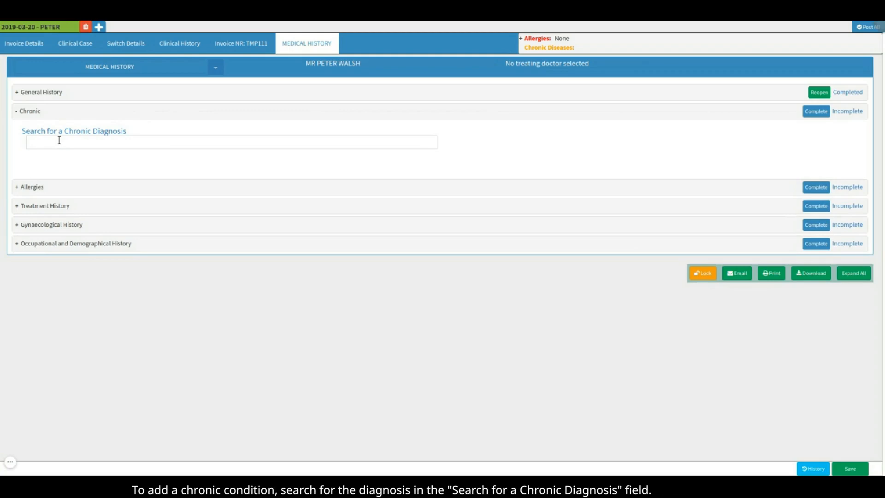
left_click(59, 141)
type("asthma")
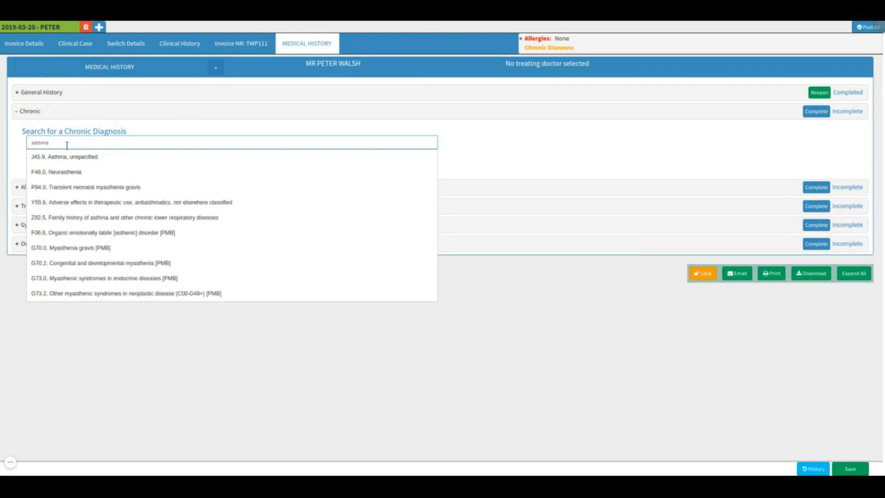
left_click(107, 158)
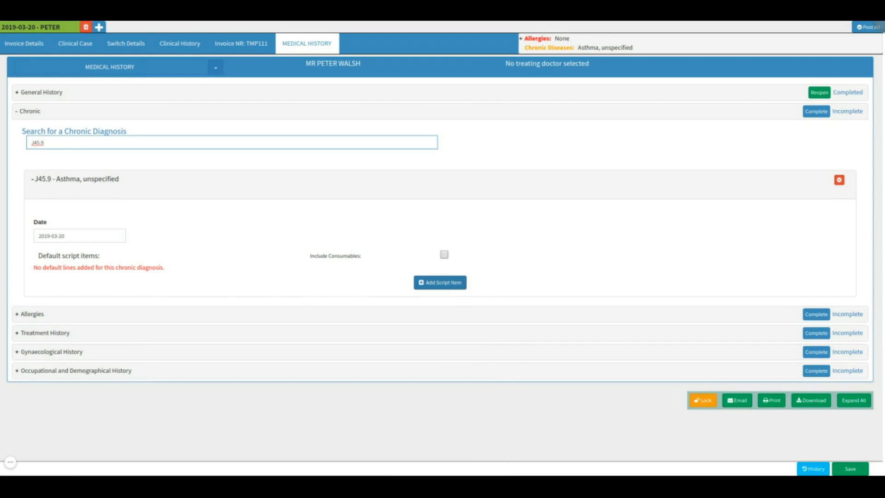
Add a script item to the asthma diagnosis with the medicine A VOGEL ASTHMA FORMULA DRP 30 ML.
left_click(462, 286)
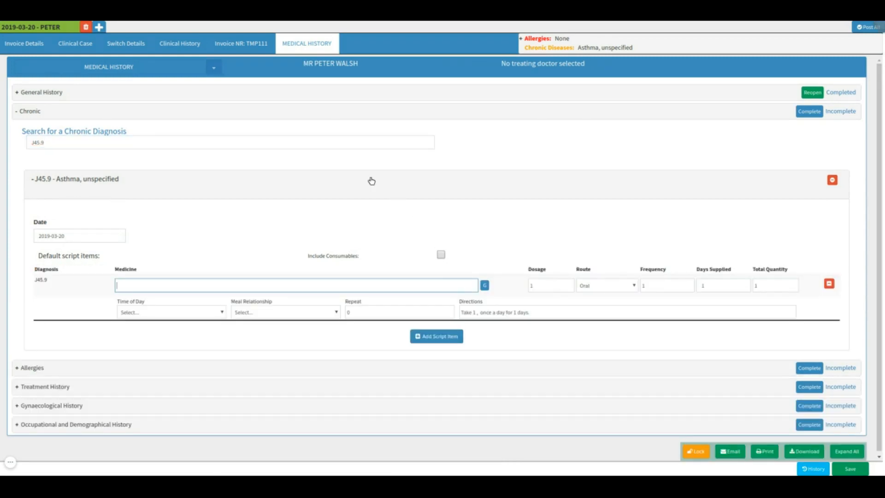
scroll(202, 258, "down", 2)
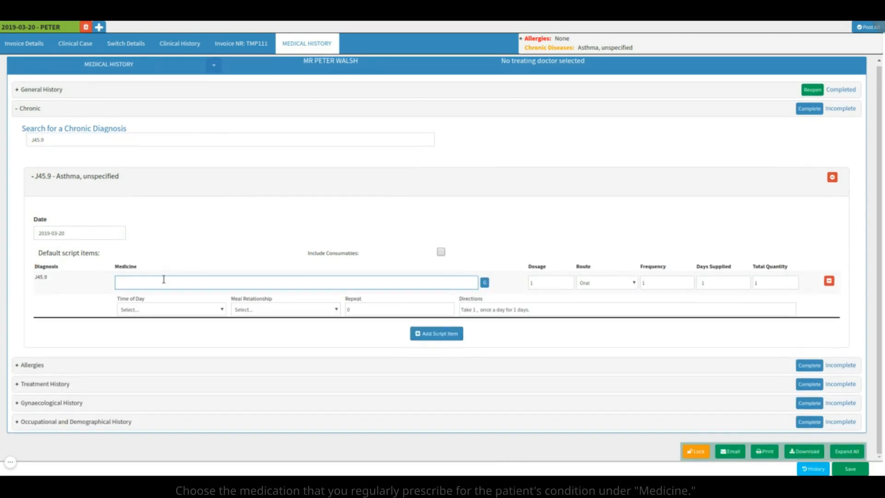
type("asth")
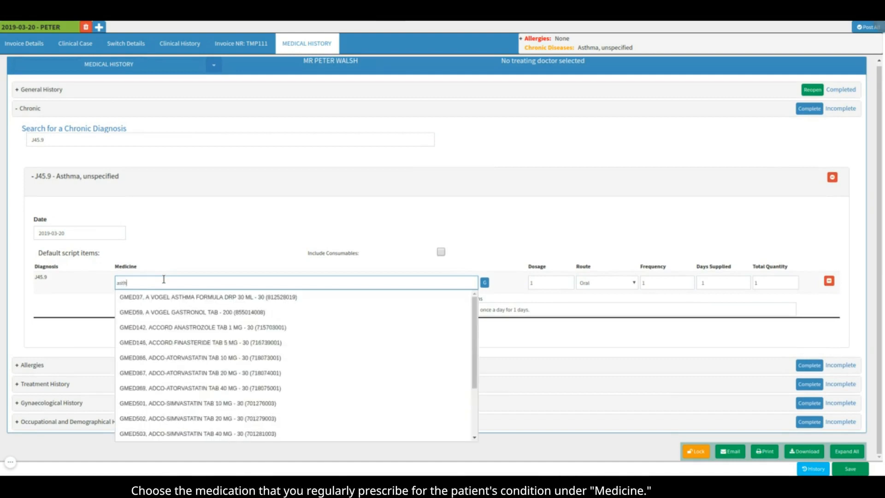
type("ma")
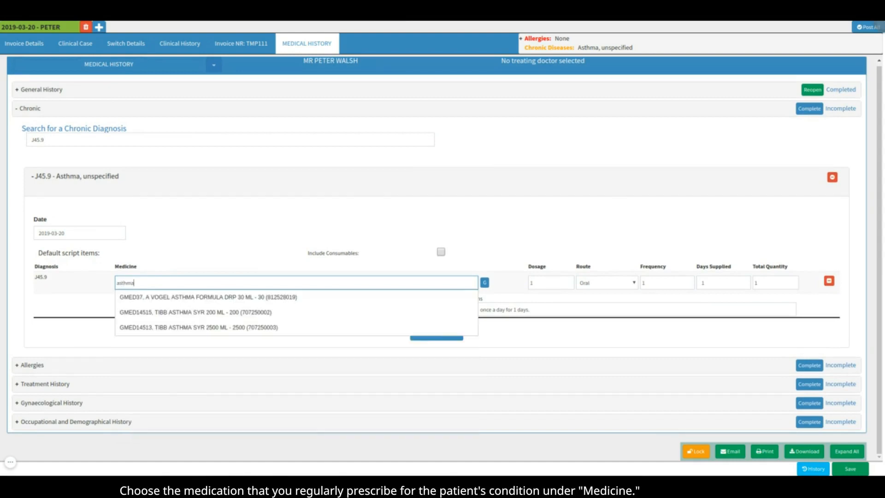
left_click(183, 297)
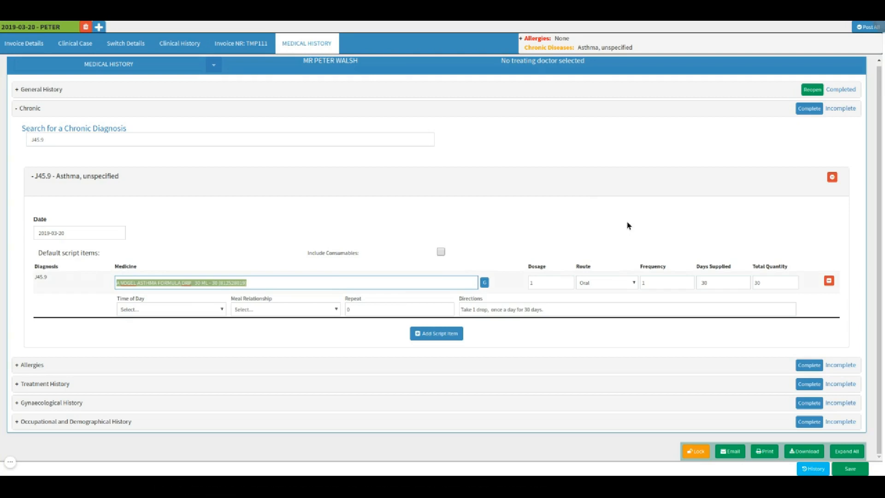
Set the asthma medicine's time of day to In the morning and its meal relationship to With meals.
left_click(219, 309)
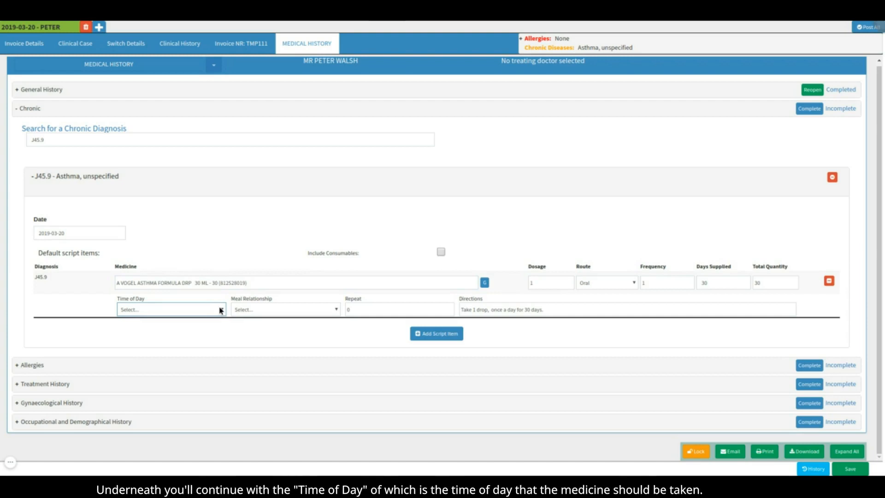
left_click(194, 329)
left_click(301, 312)
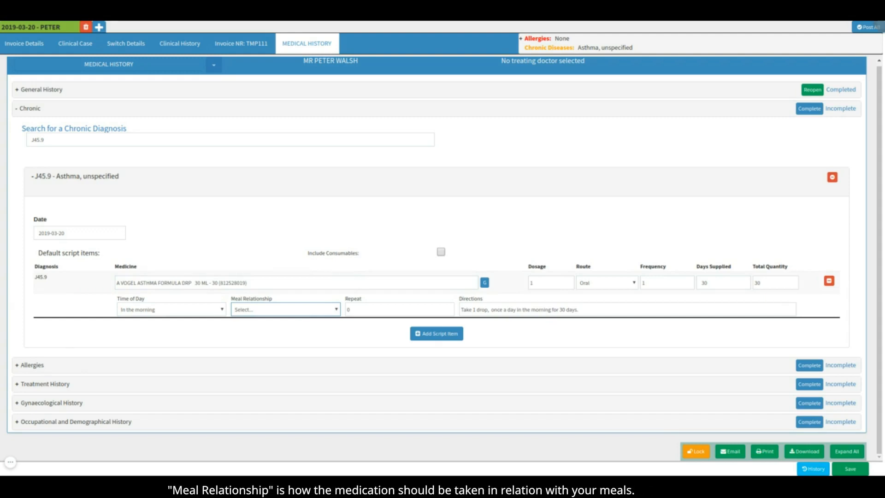
left_click(277, 332)
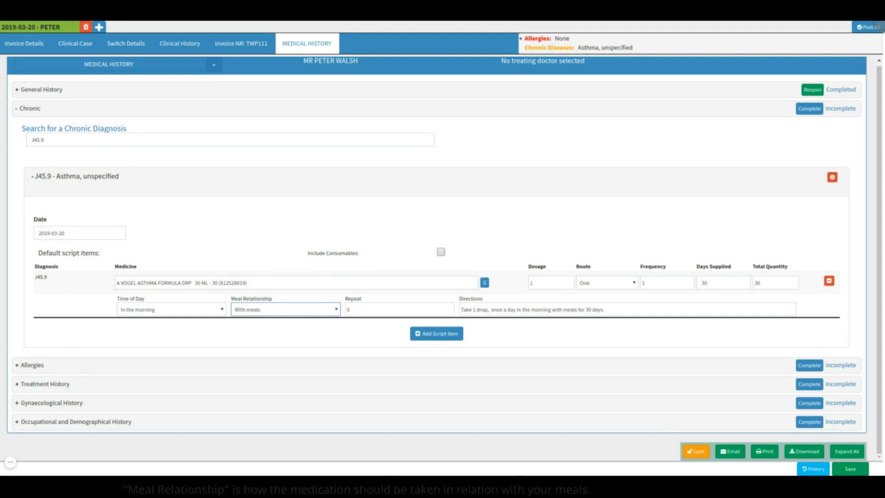
Clear the meal relationship and time of day choices of the asthma medicine.
left_click(304, 318)
left_click(205, 310)
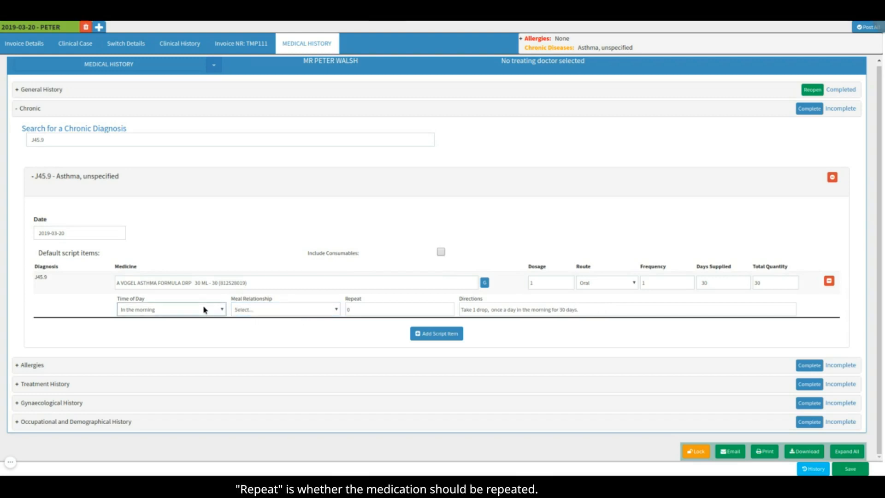
left_click(199, 323)
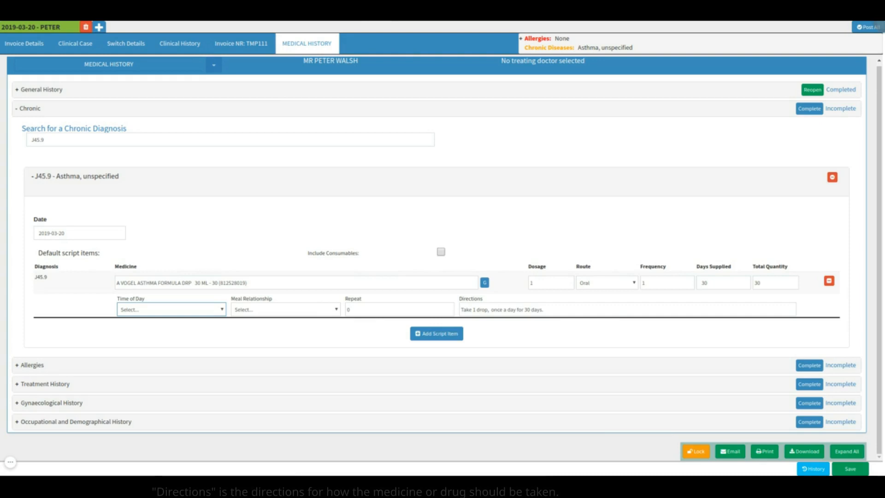
Collapse the asthma diagnosis and mark the Chronic section complete.
left_click(240, 192)
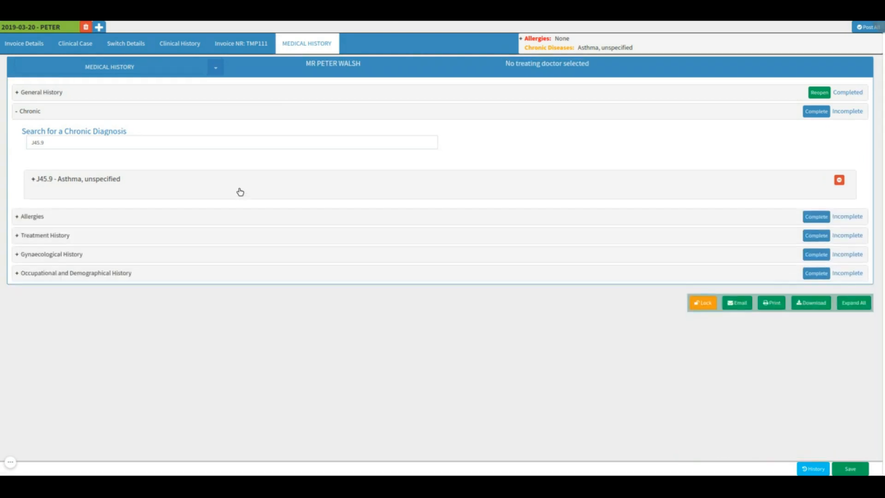
left_click(340, 116)
left_click(806, 115)
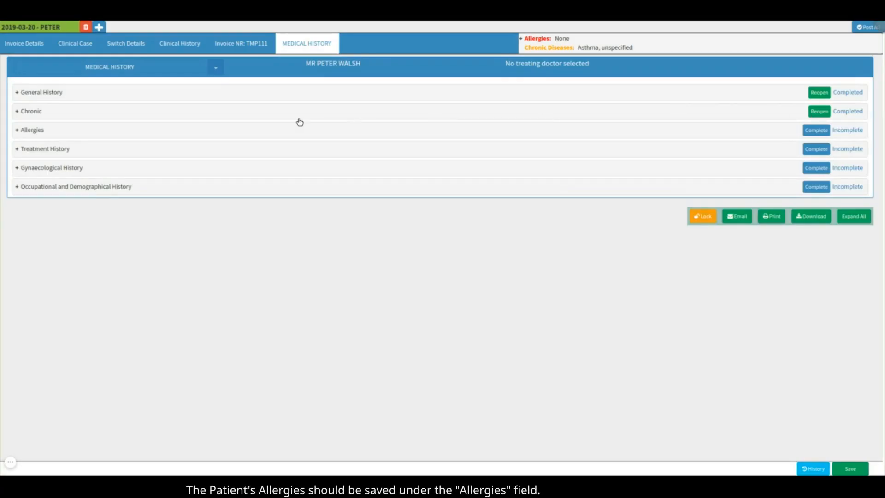
In the Allergies section, enter the warning message "SENSITIVE TO LATEX!" and flag it as important.
left_click(64, 134)
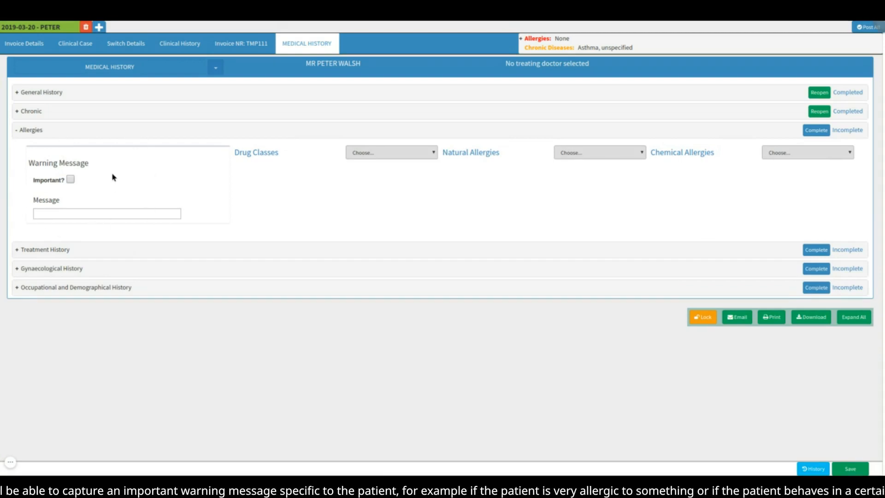
left_click(71, 179)
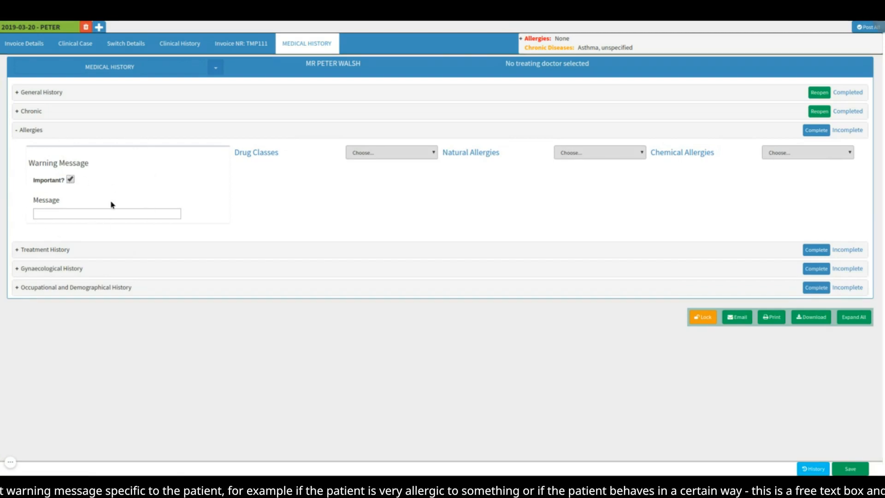
left_click(101, 213)
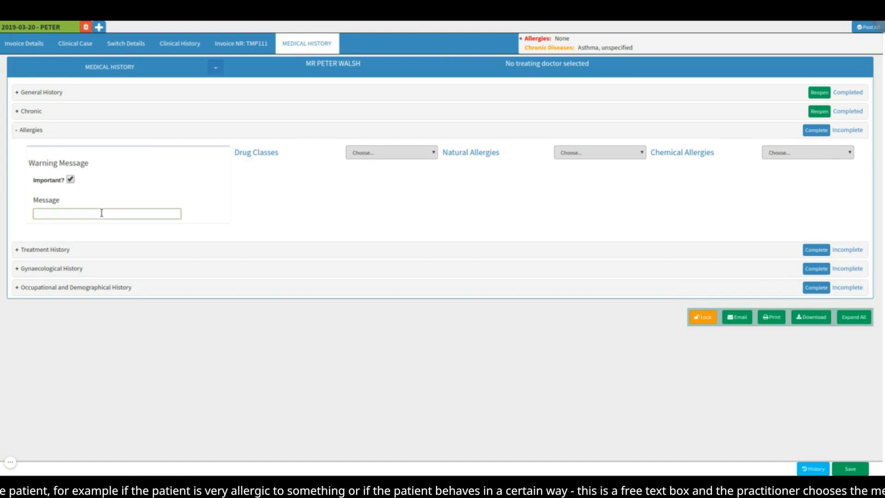
type("SENSI")
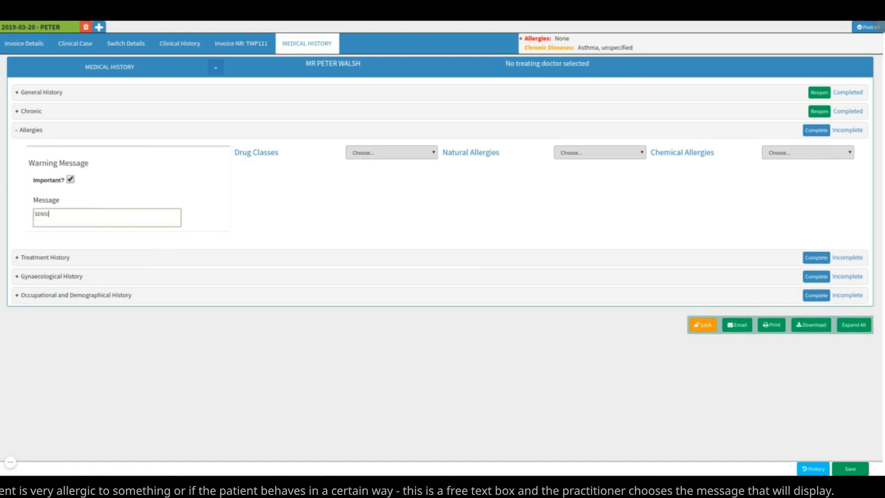
type("TIVE TO LATEX")
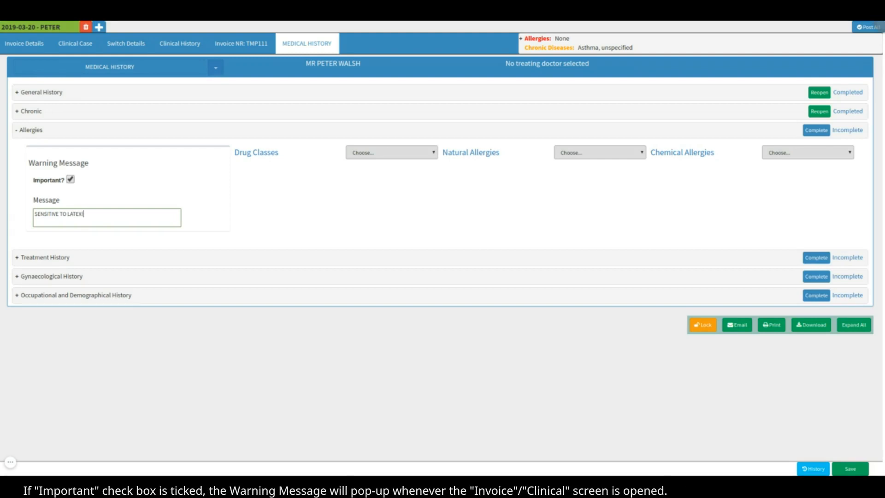
left_click(266, 207)
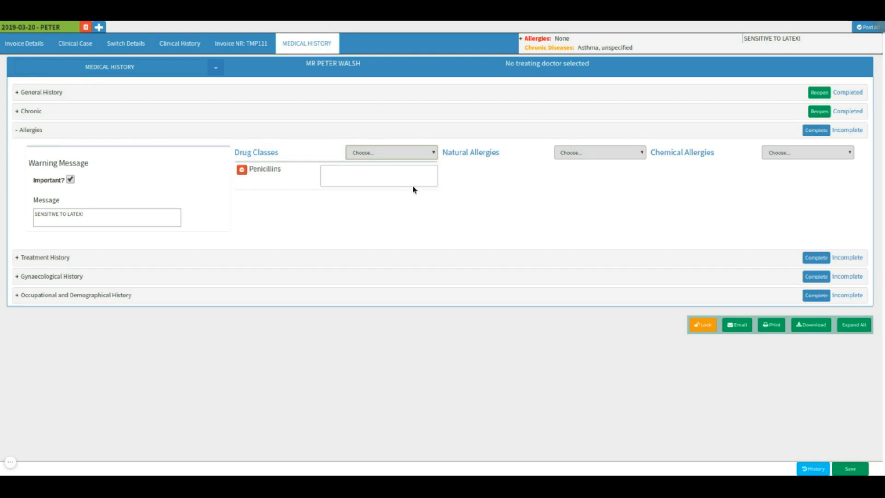
Record allergies to Penicillins with note "Note." and Fish with note "Deadly Allergic.", and mark the Allergies section complete.
left_click(409, 175)
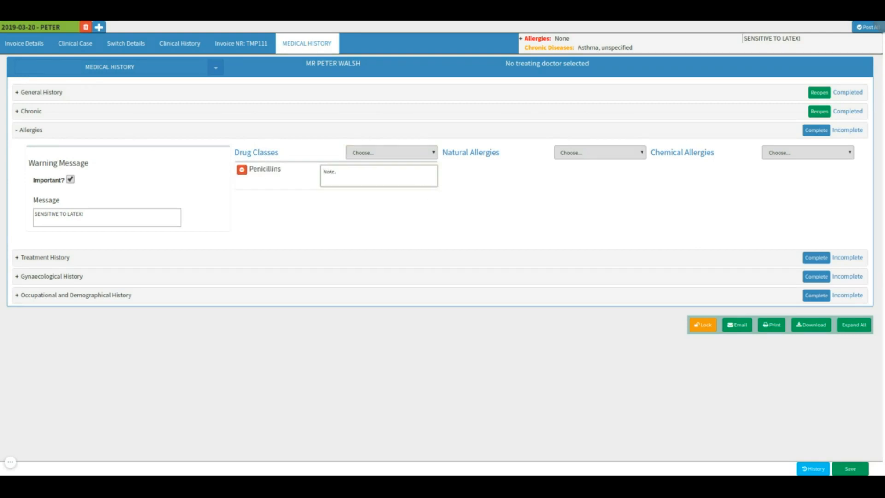
left_click(611, 157)
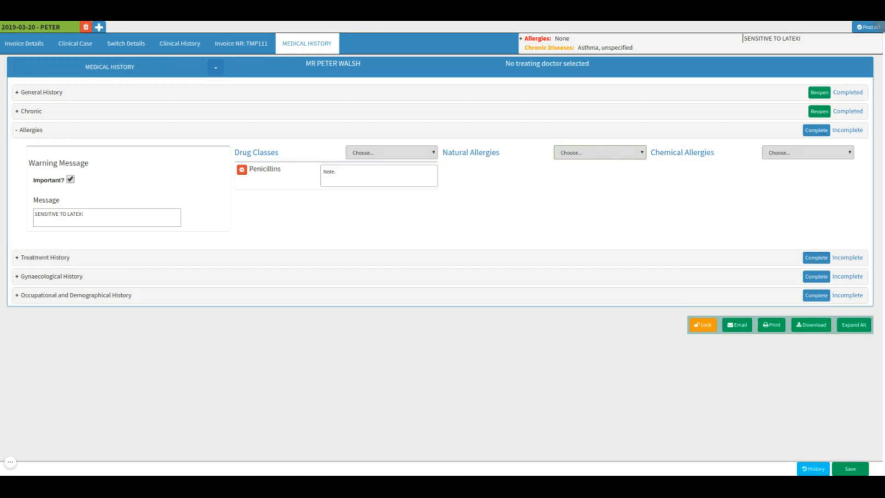
left_click(606, 177)
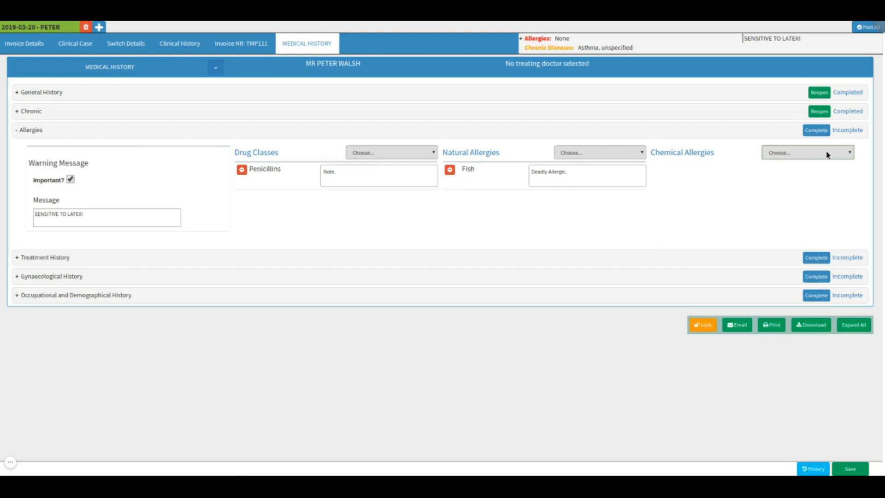
left_click(177, 133)
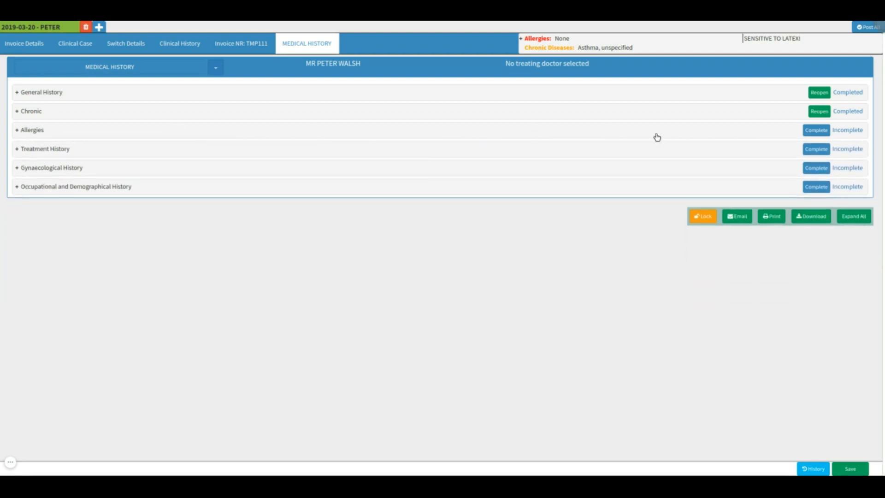
left_click(809, 132)
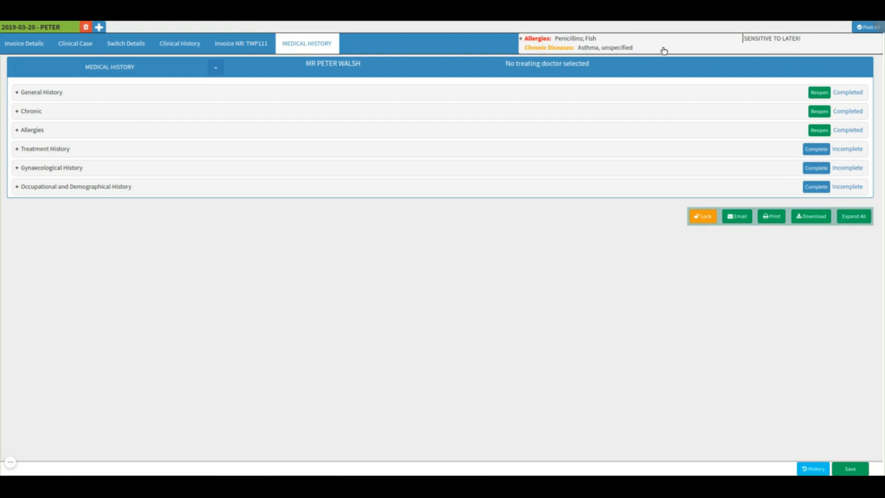
In Treatment History, add a blank treatment entry and a blank operation entry, removing each one again, and collapse the section.
left_click(115, 153)
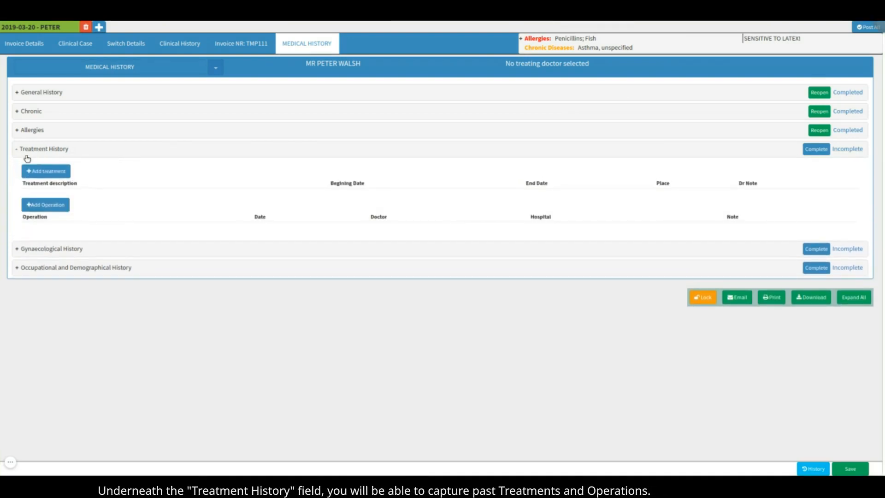
left_click(64, 174)
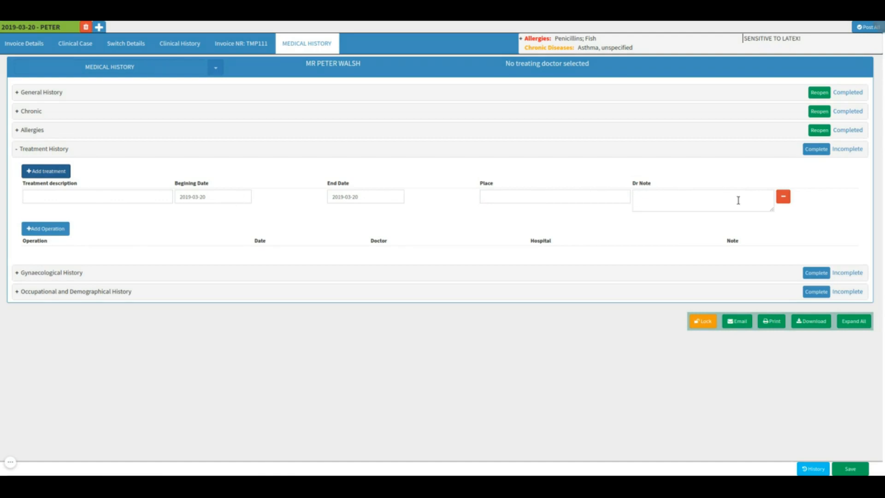
left_click(783, 197)
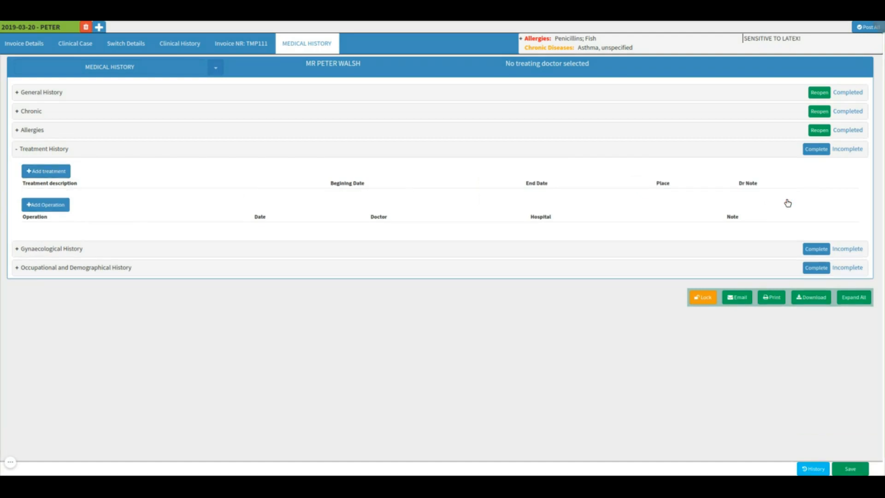
left_click(63, 205)
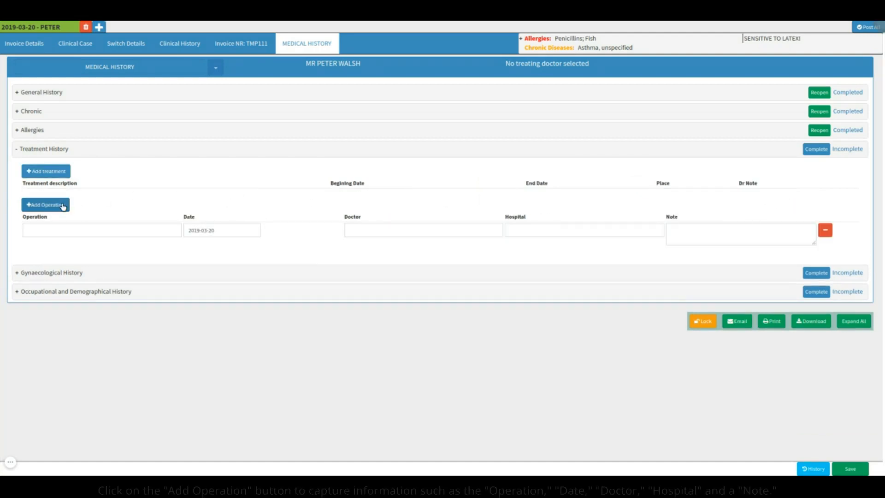
left_click(825, 230)
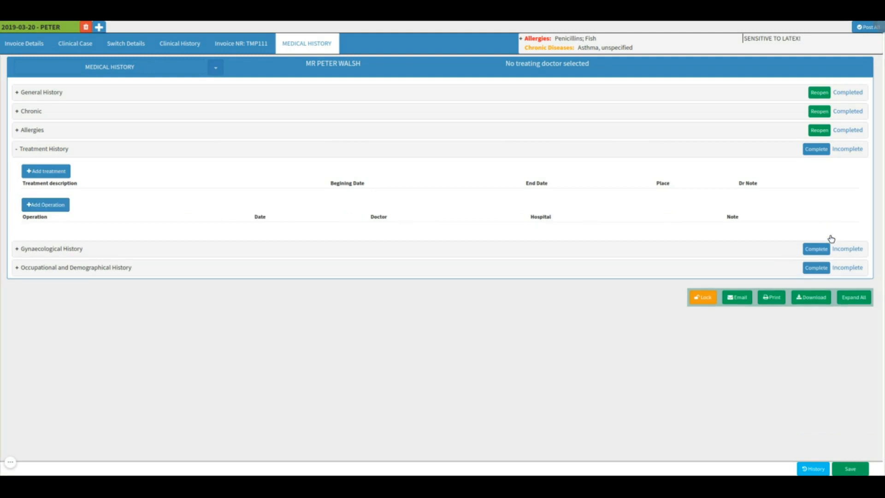
left_click(305, 155)
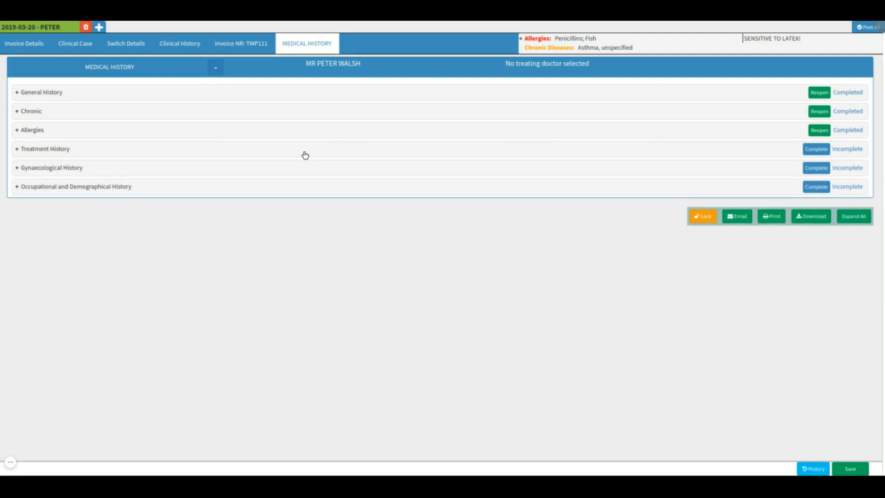
Examine the Past Pregnancies, Menstrual History, Genetics Screening/Teratology Counseling and Infection History parts of Gynaecological History, collapsing everything again.
left_click(249, 169)
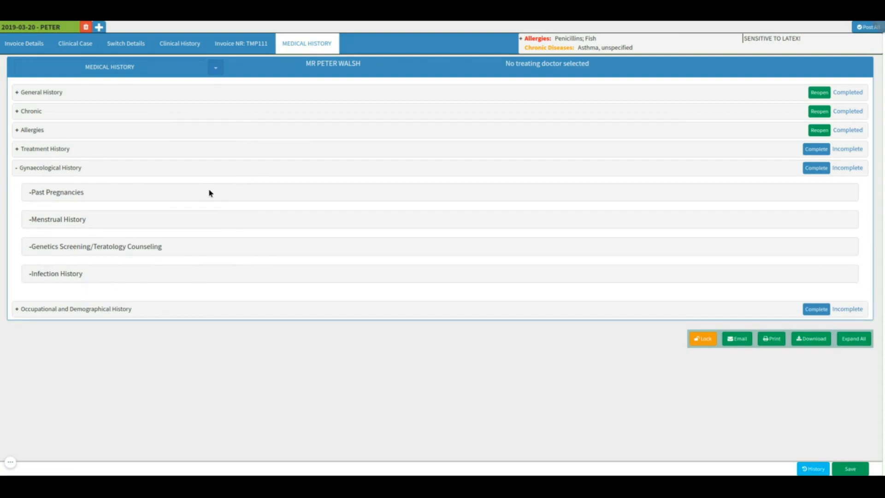
left_click(60, 192)
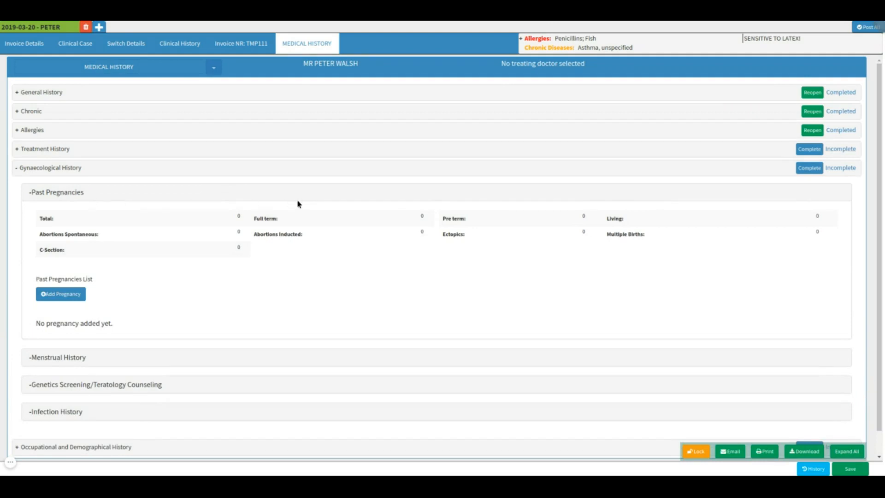
left_click(79, 193)
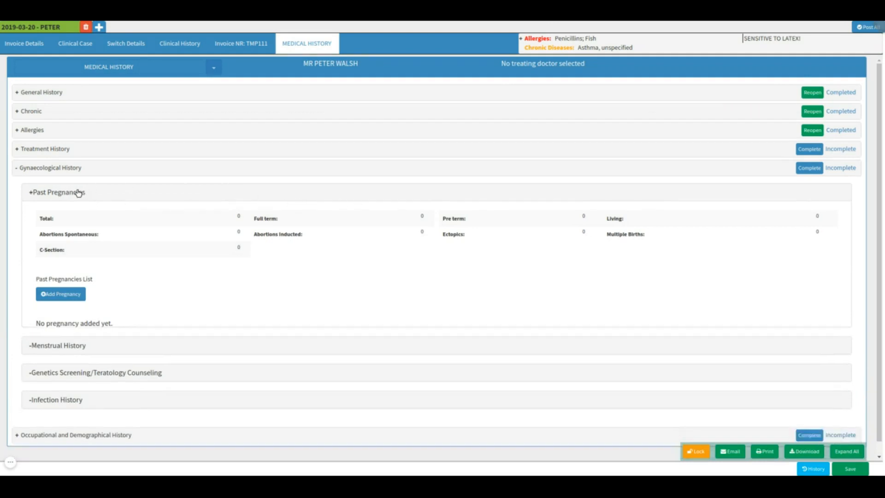
left_click(70, 220)
left_click(70, 221)
left_click(68, 248)
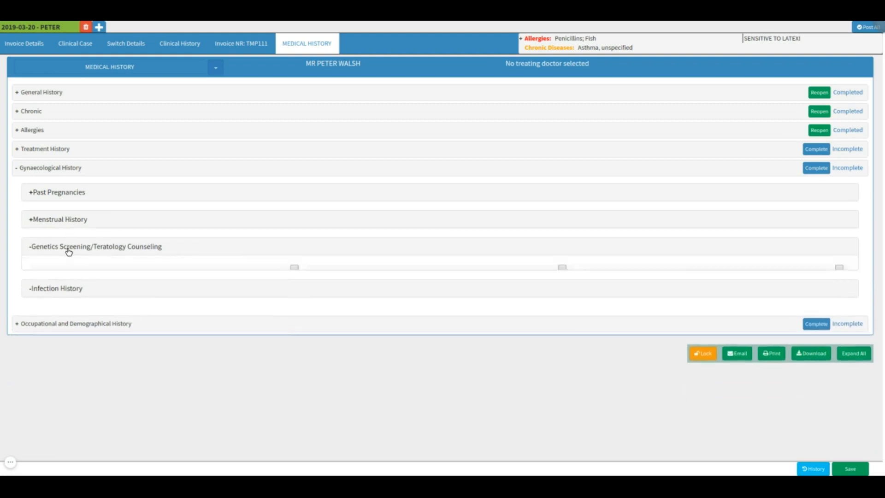
left_click(71, 249)
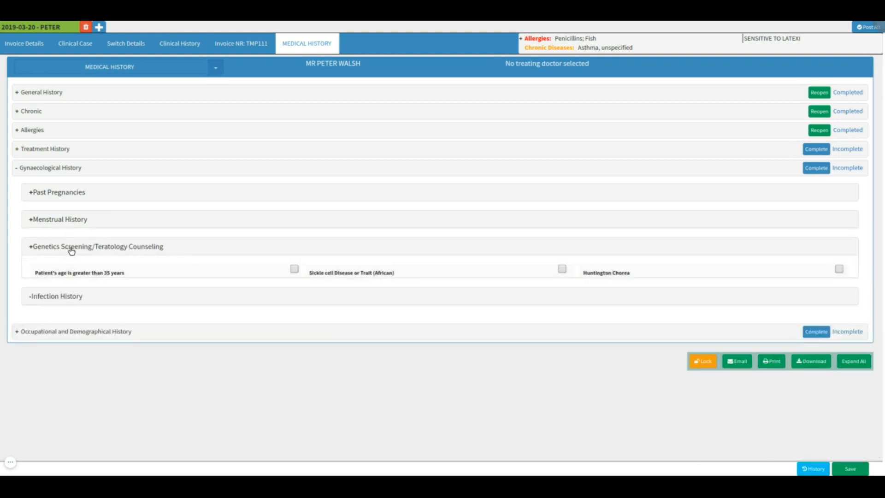
left_click(72, 273)
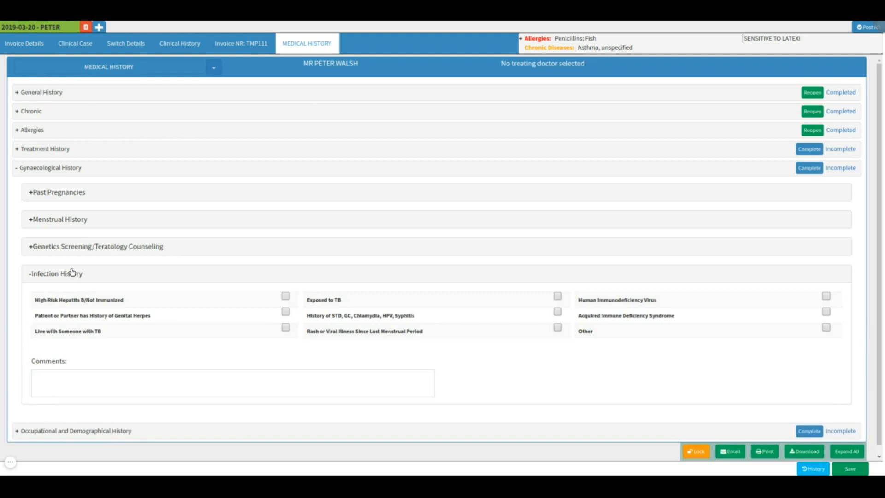
left_click(73, 273)
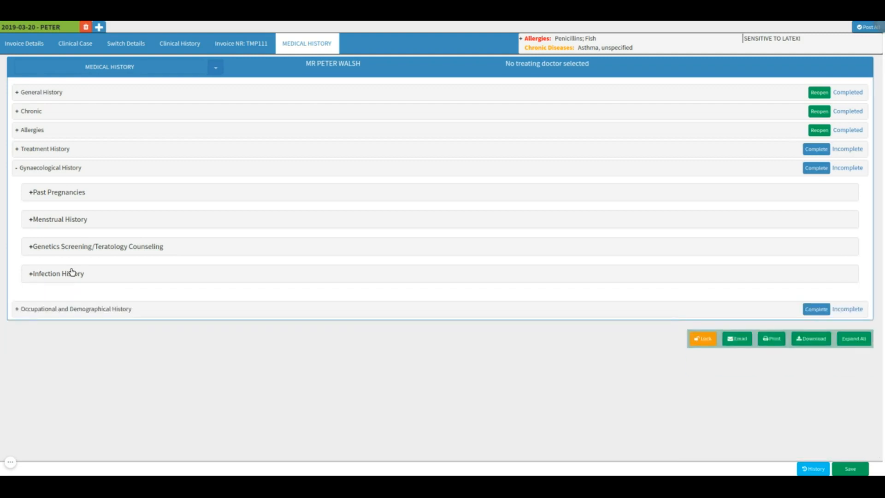
left_click(83, 171)
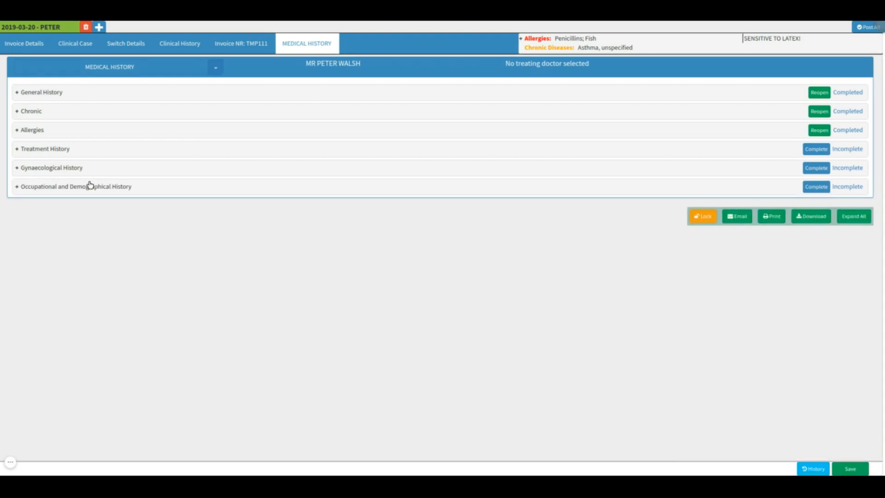
View the Occupational and Demographical History fields, and expand all form sections for review before collapsing them again.
left_click(143, 188)
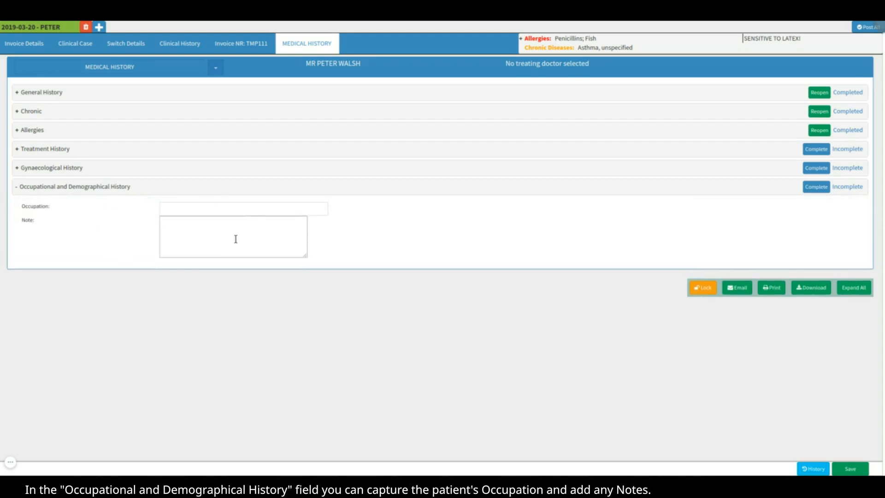
left_click(191, 189)
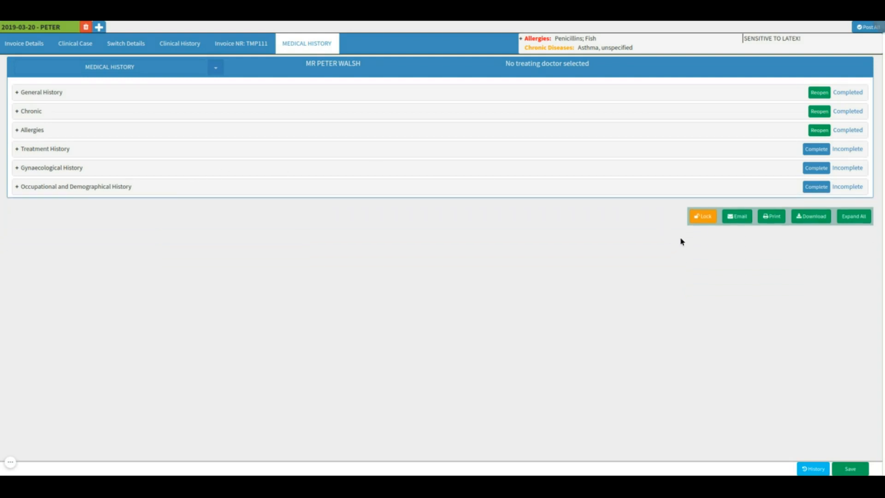
left_click(860, 219)
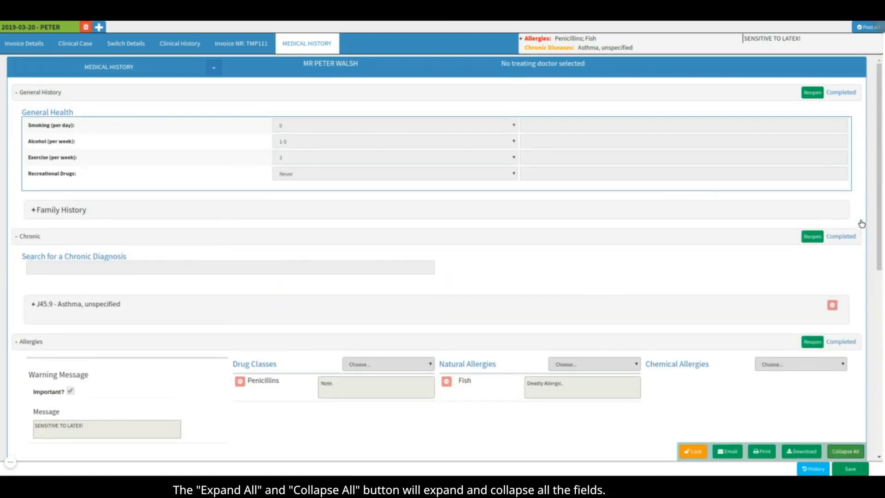
left_click(850, 451)
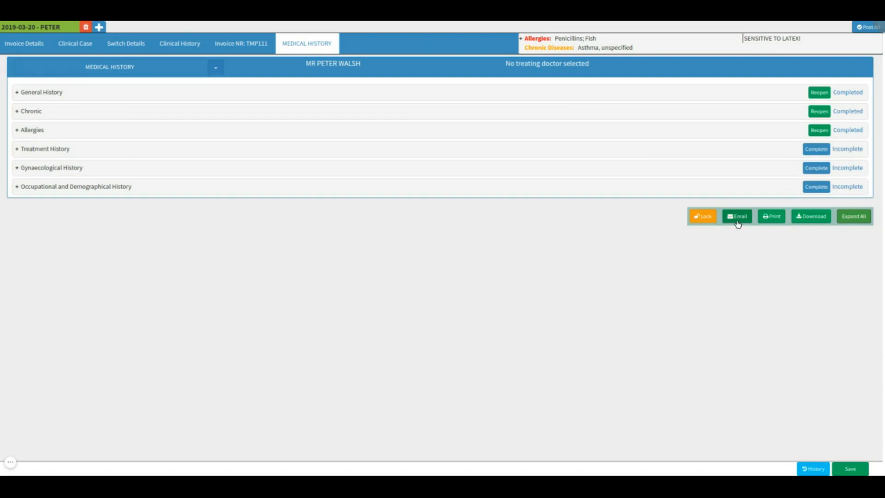
Request the permanent form lock but cancel it, and save the Medical History form.
left_click(705, 223)
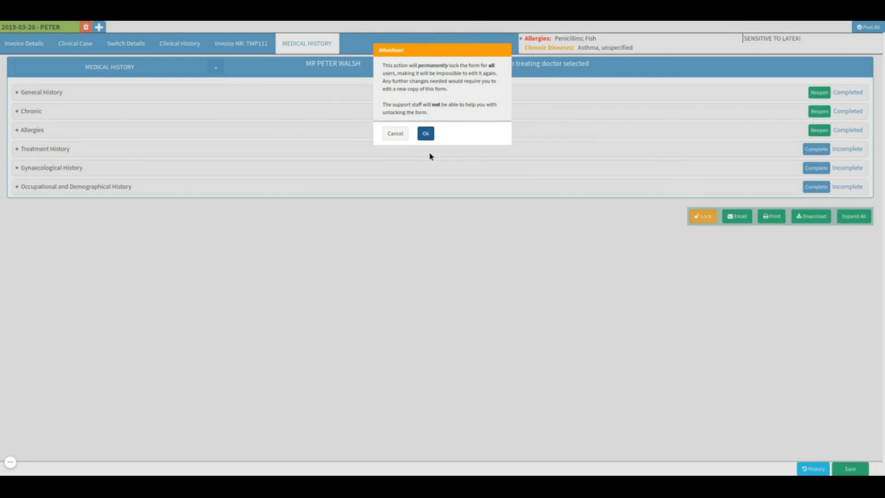
left_click(395, 134)
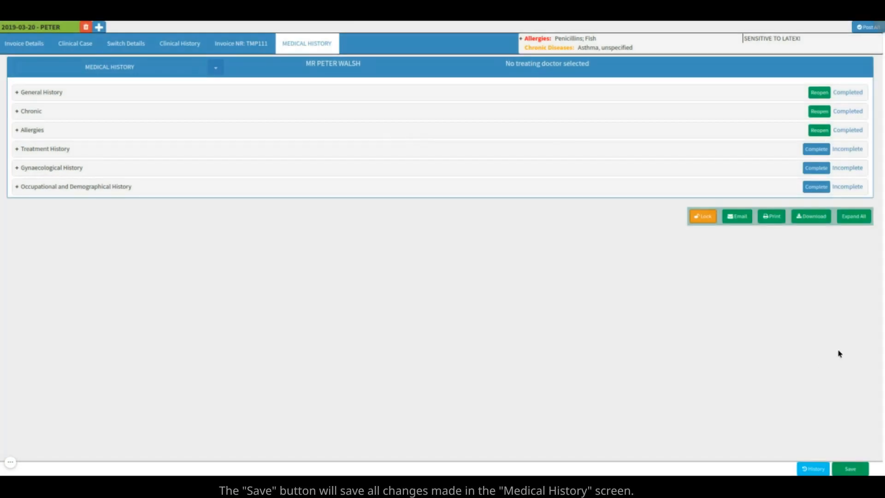
left_click(860, 470)
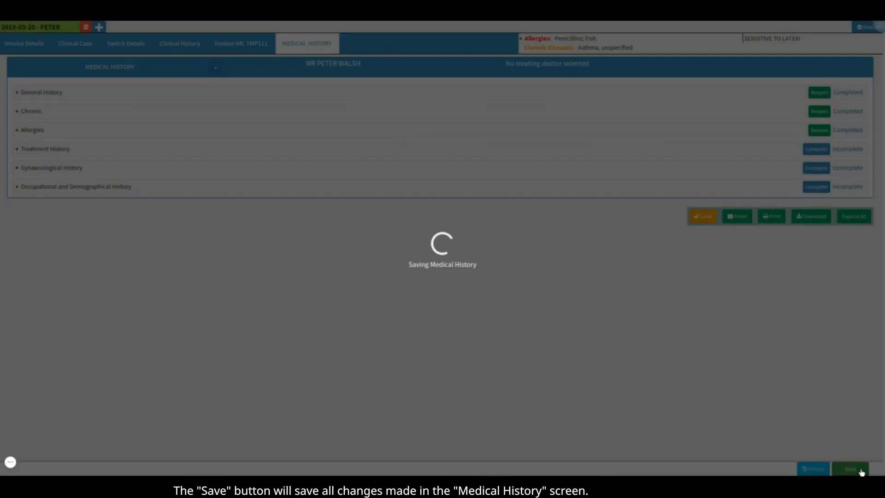